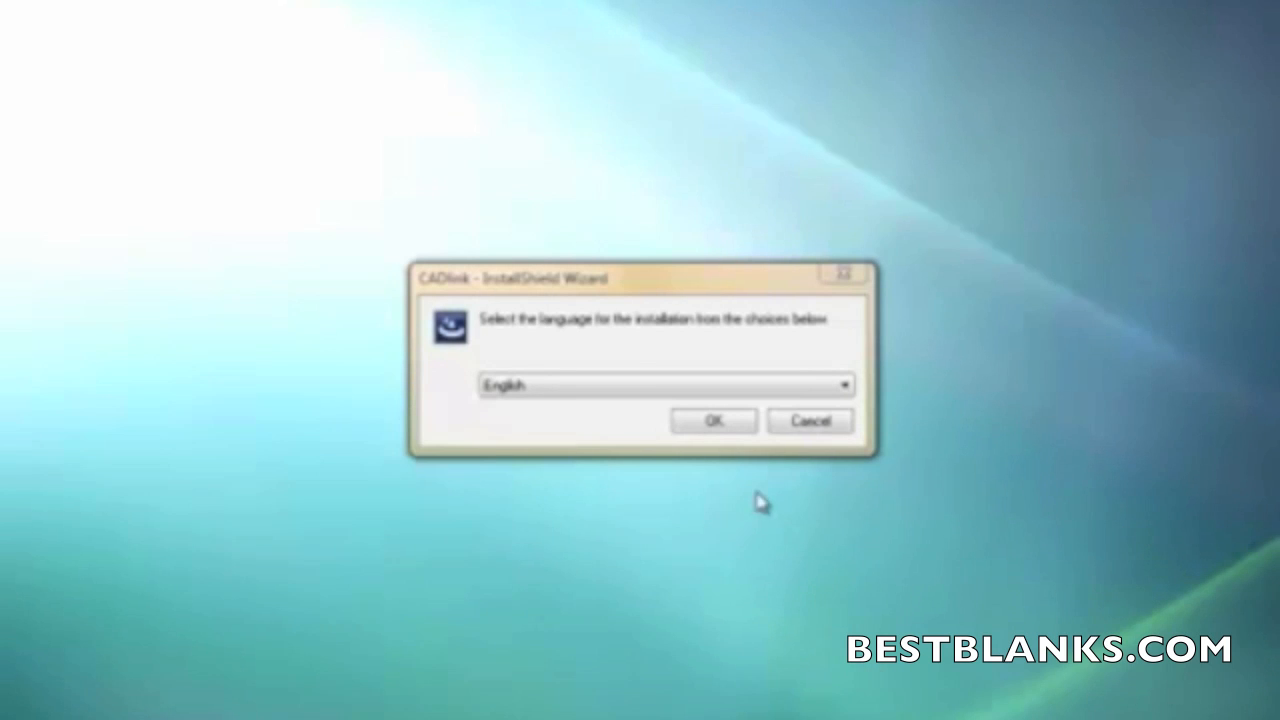
- Start the installation in English and continue past the USB dongle notice and the i-DesignR Pro welcome page
left_click(843, 388)
left_click(843, 391)
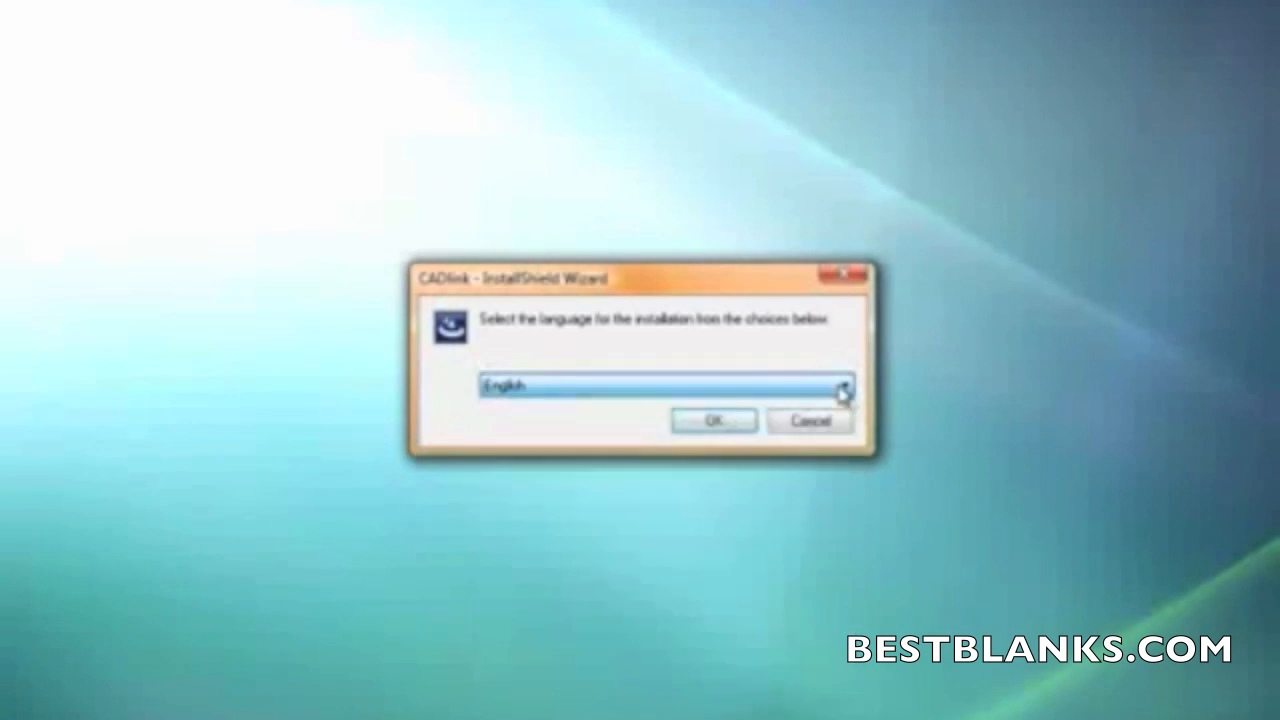
left_click(742, 420)
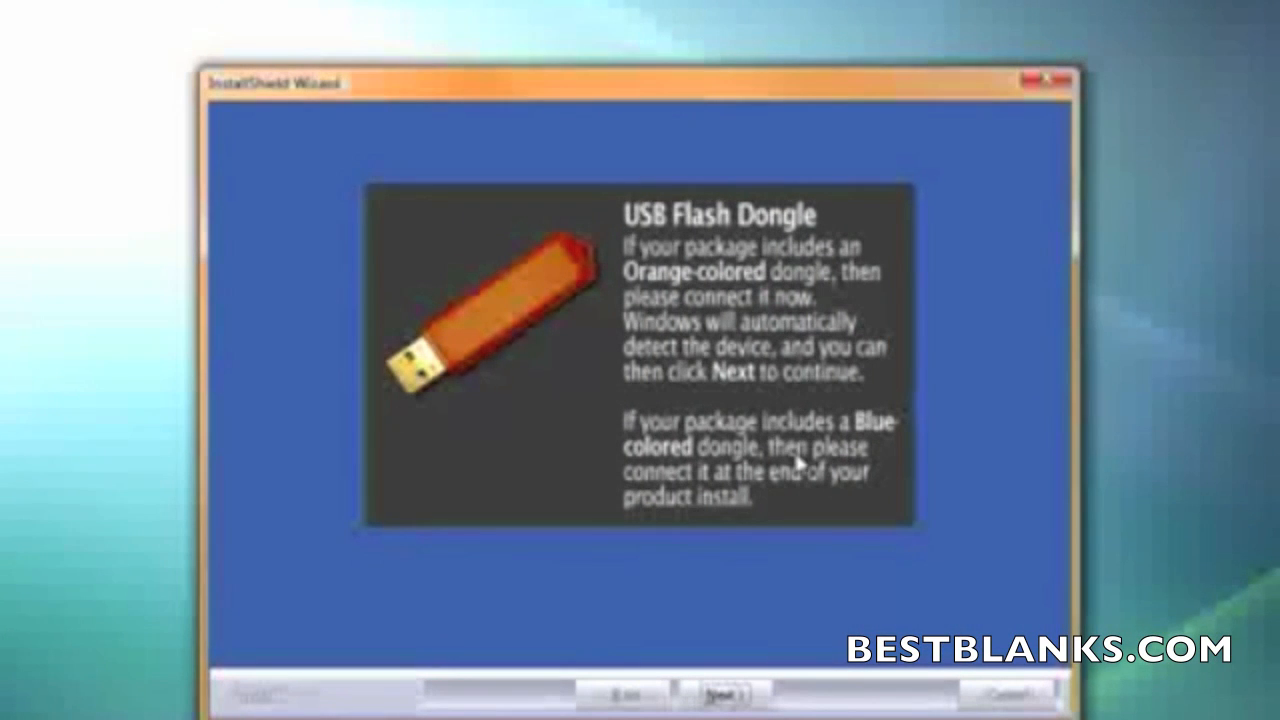
left_click(720, 697)
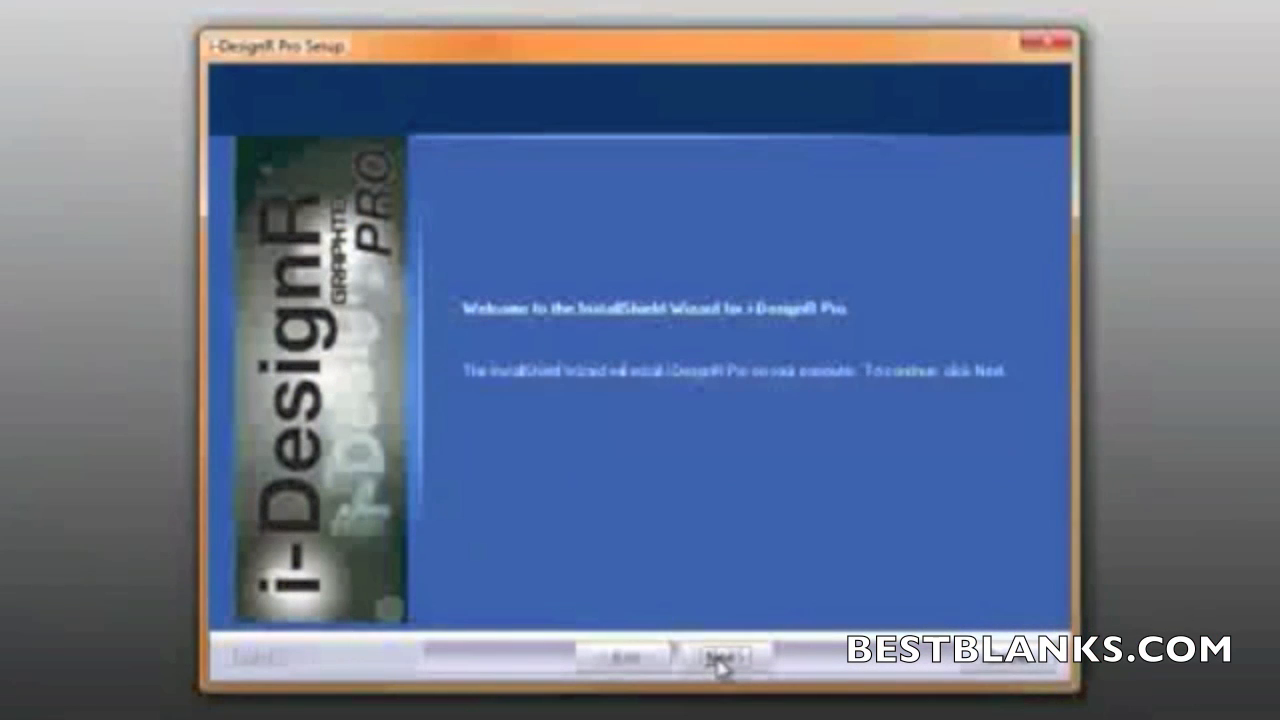
left_click(720, 658)
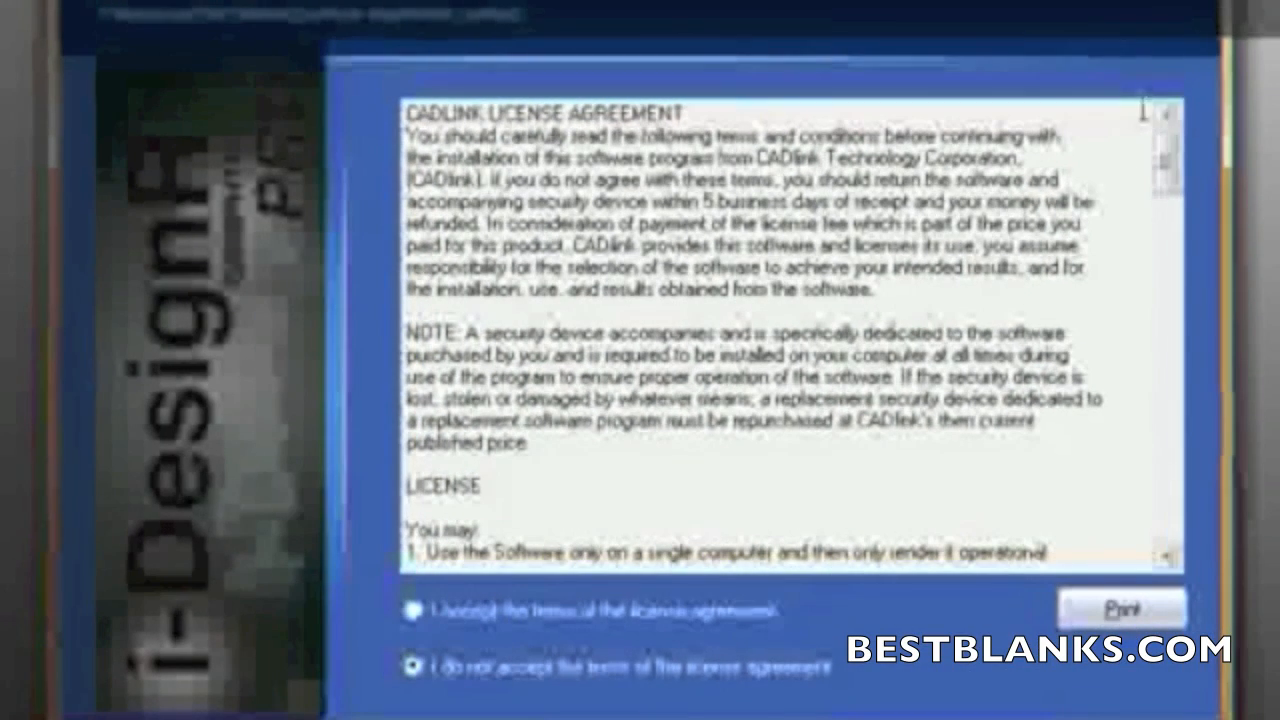
- Review the CADlink license agreement to its end and accept its terms
left_click_drag(1168, 150, 1166, 480)
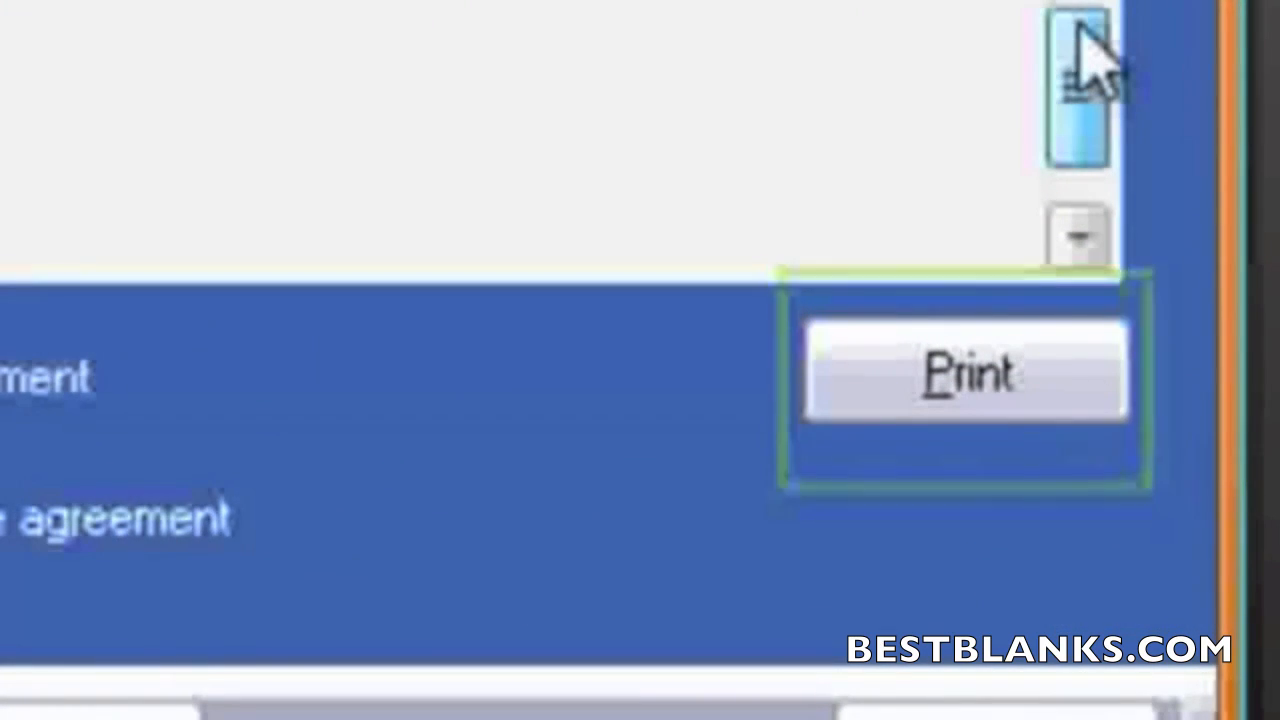
left_click(955, 390)
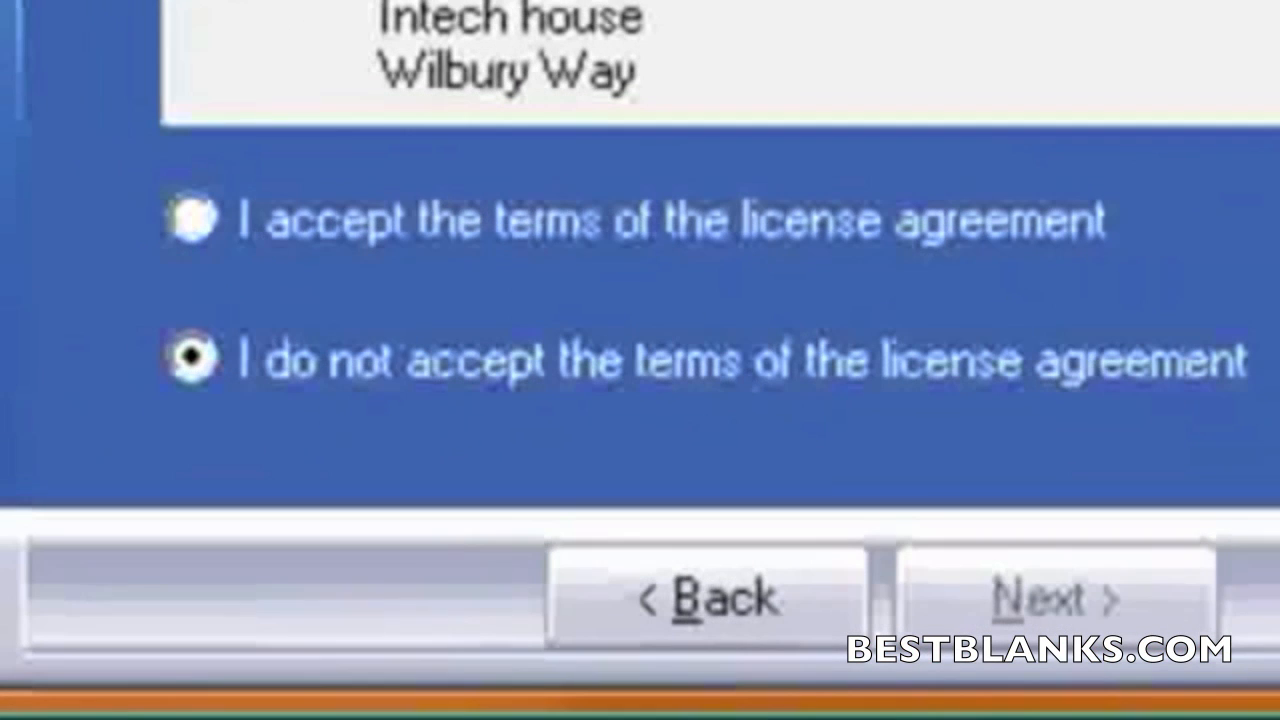
left_click(190, 220)
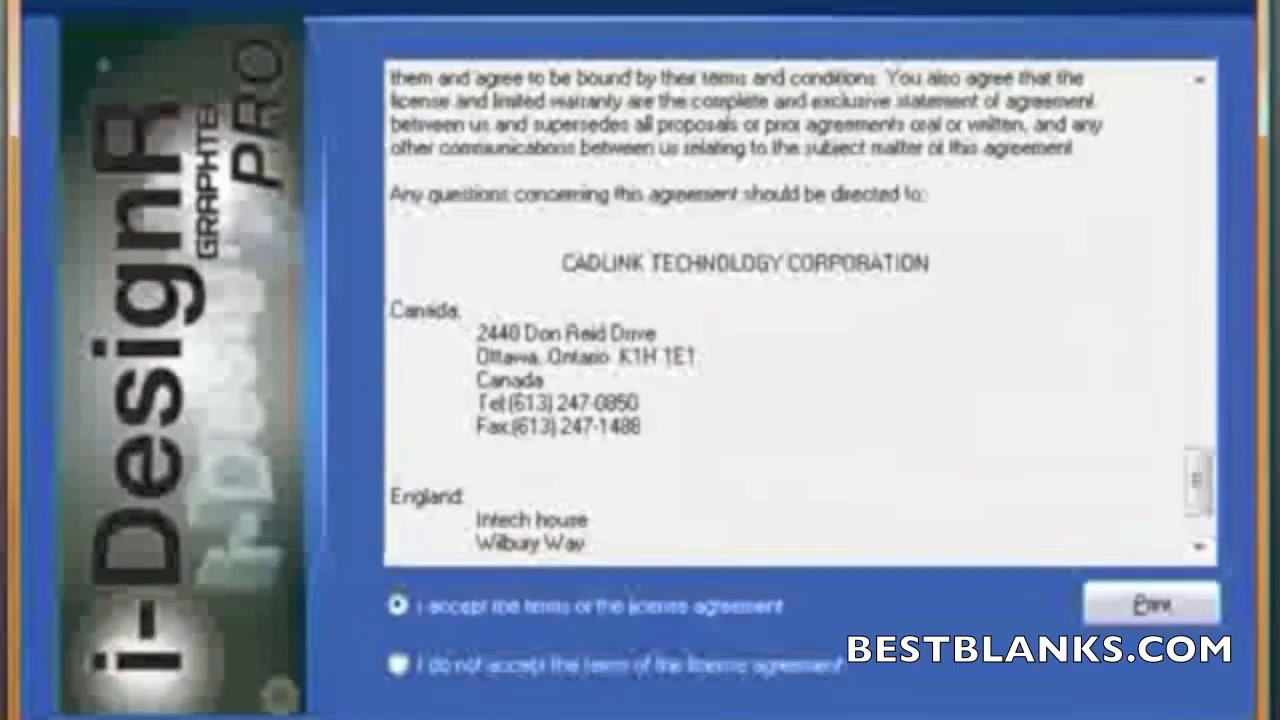
- Choose the Full Install of i-DesignR Pro and accept the suggested program folder
left_click(722, 330)
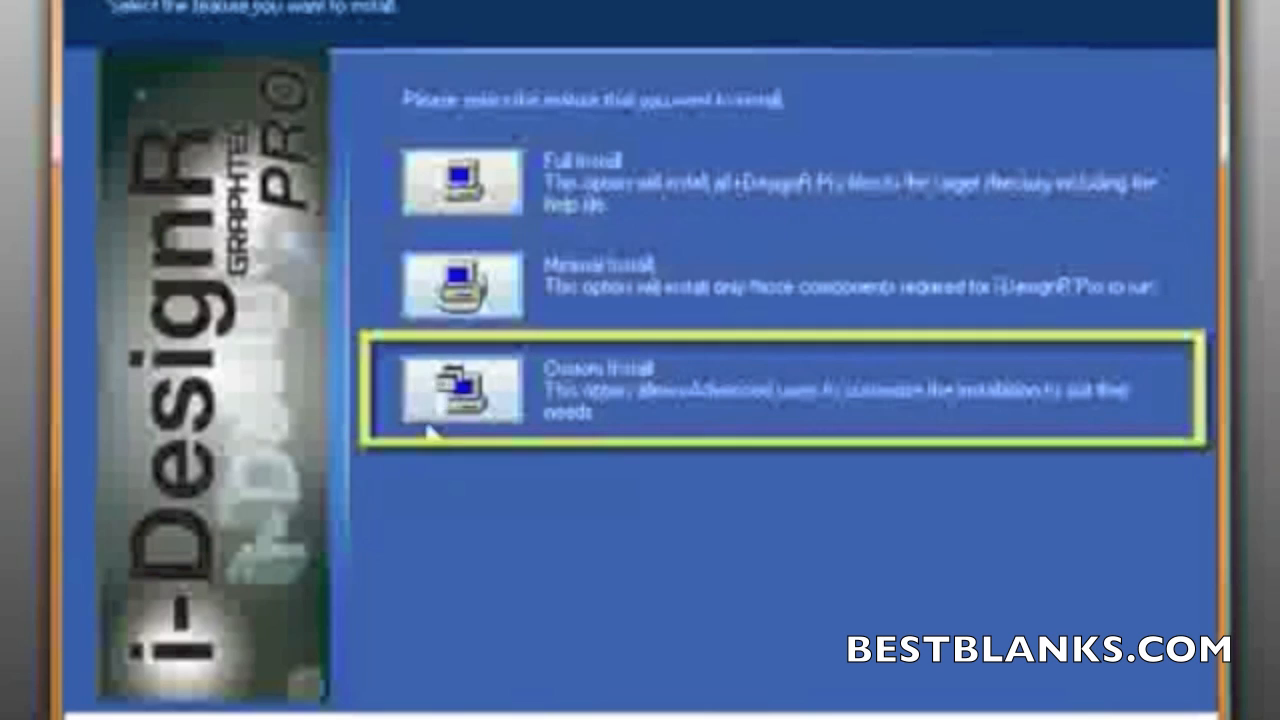
left_click(462, 180)
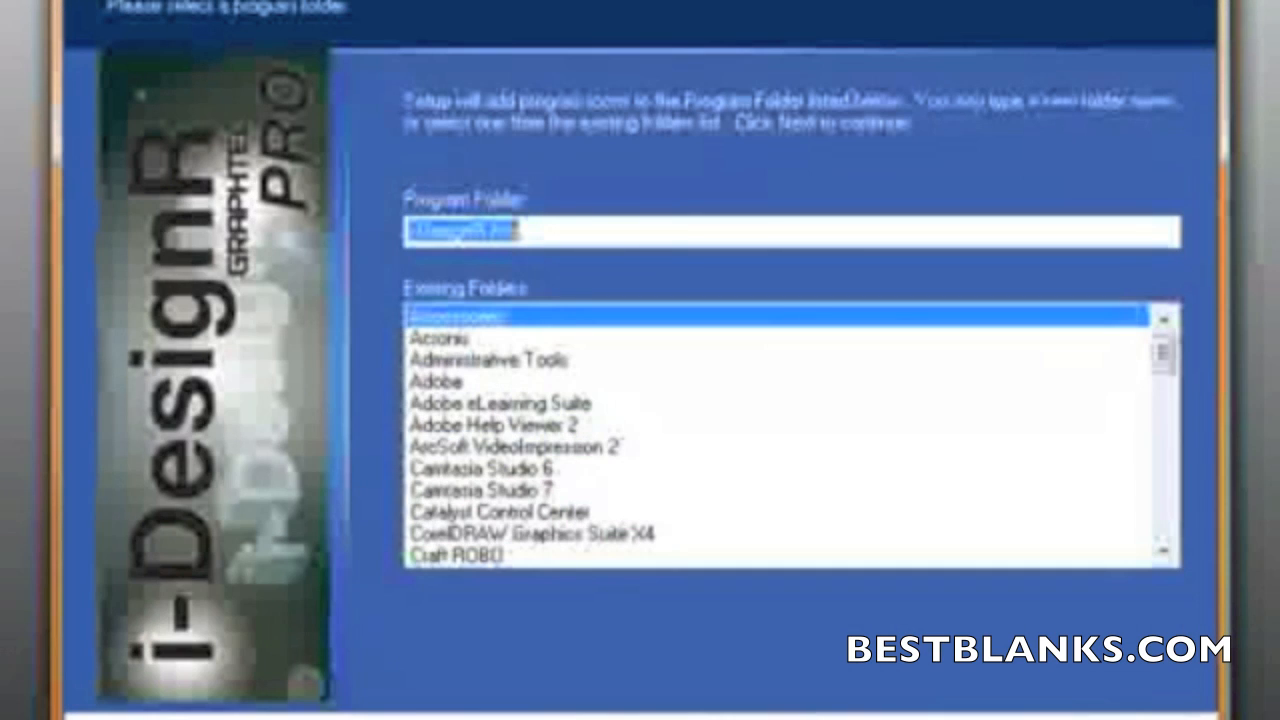
key("Return")
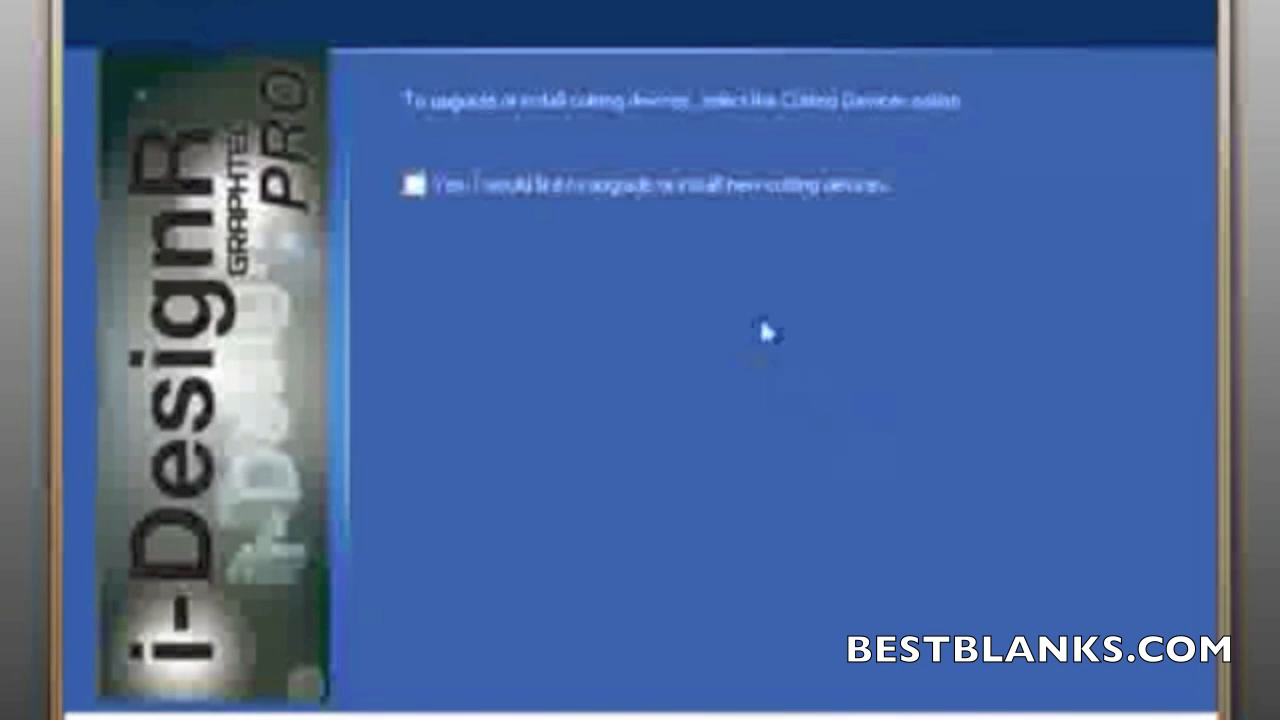
- Opt to install new cutting devices and add the Graphtec FC8000-75 (GPGL) alongside the preselected Craft Robo Pro
left_click(414, 186)
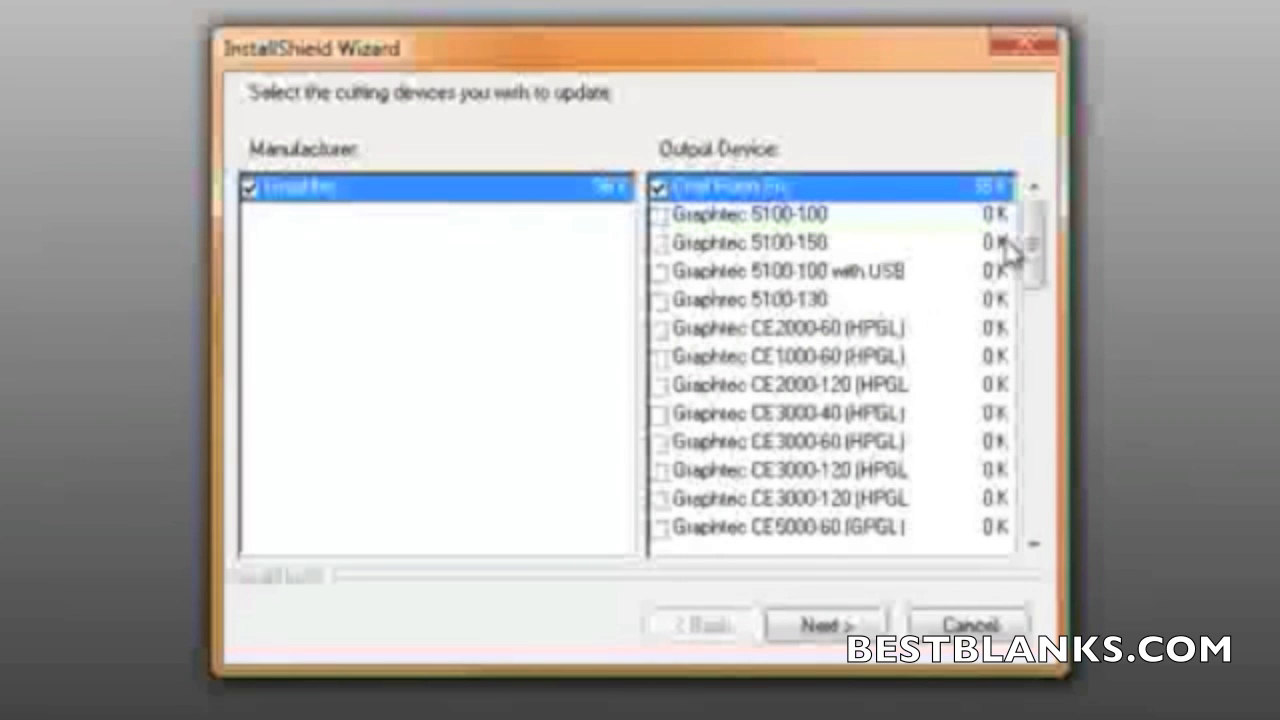
left_click_drag(1040, 280, 1016, 420)
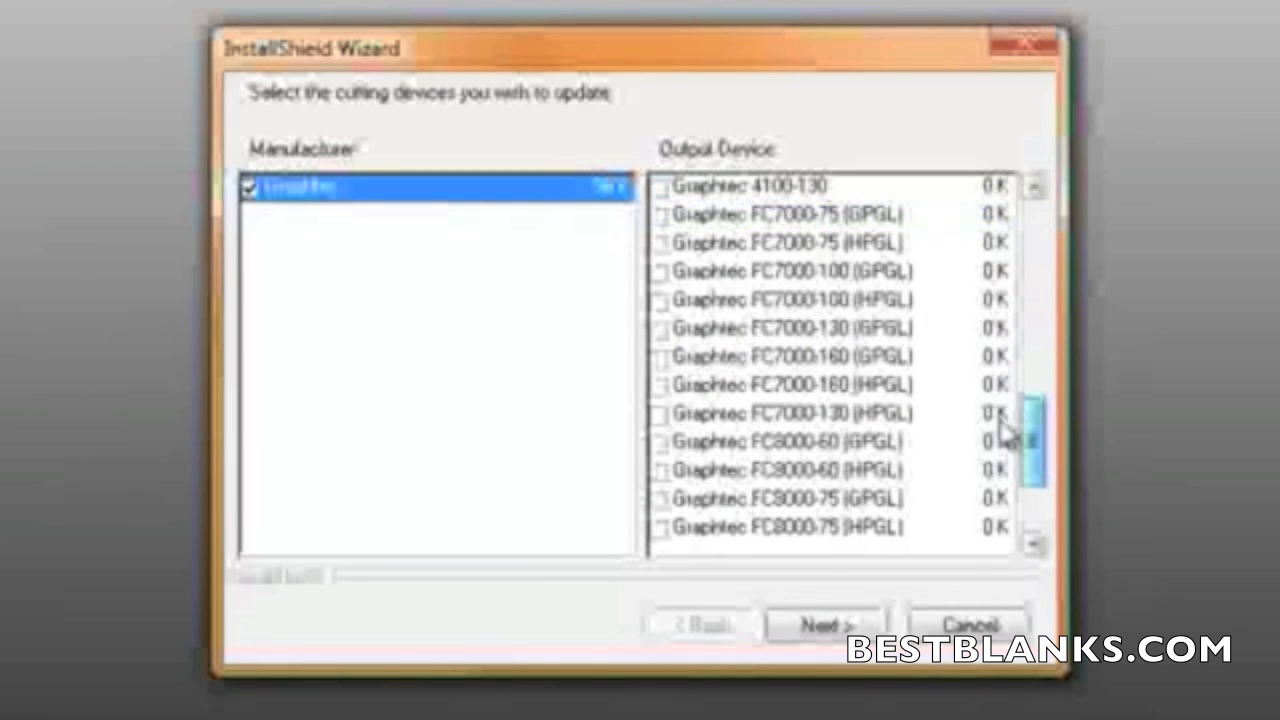
left_click(660, 500)
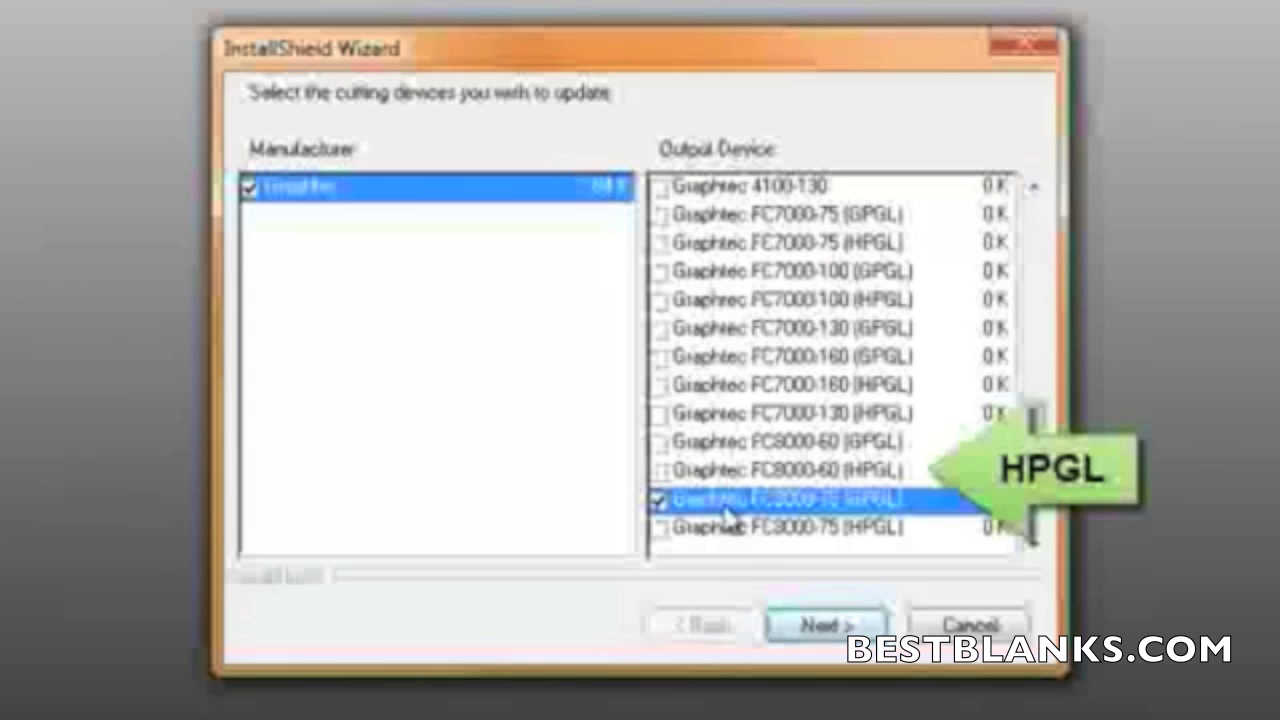
left_click(824, 625)
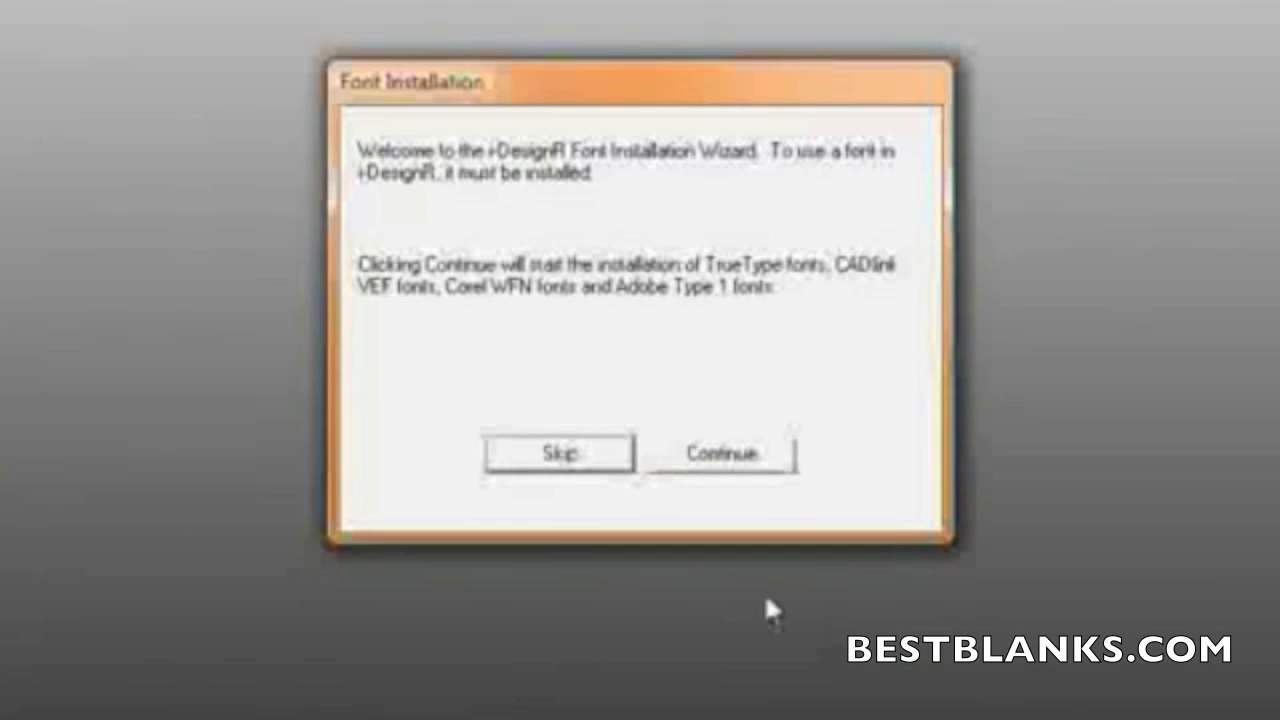
- Install the fonts with the Font Installation wizard and close the wizard
left_click(745, 463)
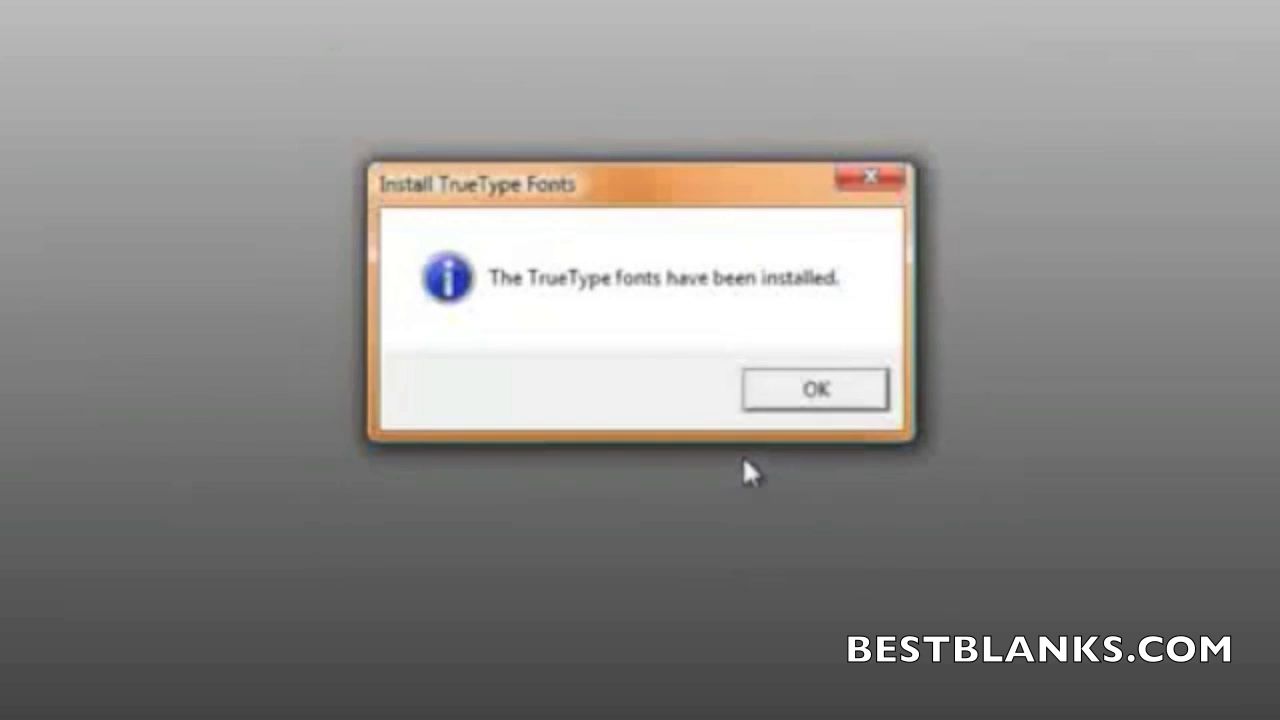
left_click(808, 390)
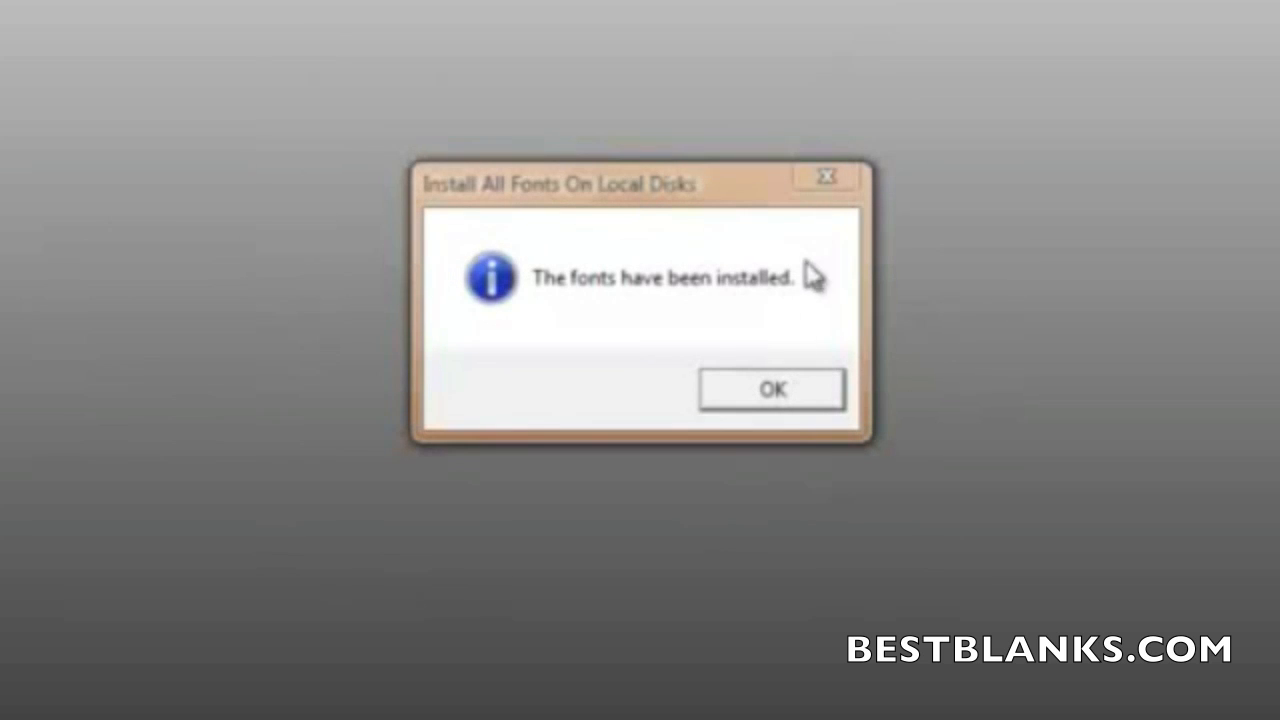
left_click(775, 396)
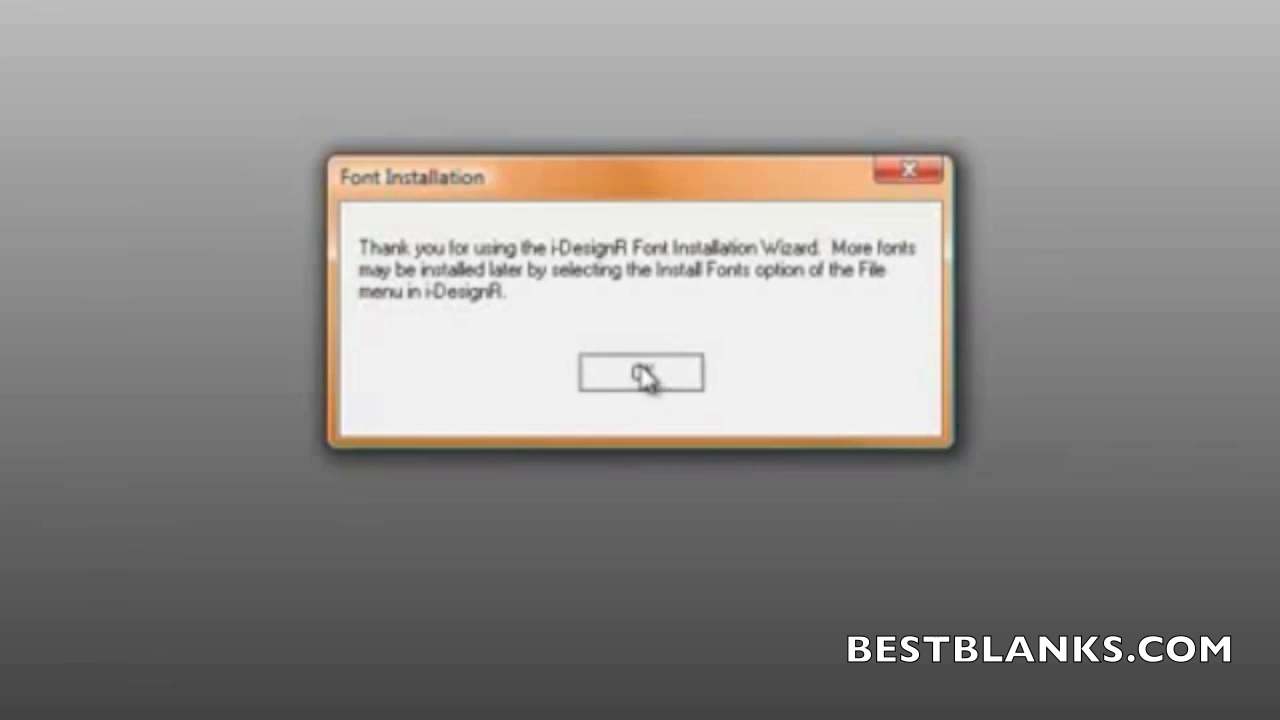
left_click(643, 374)
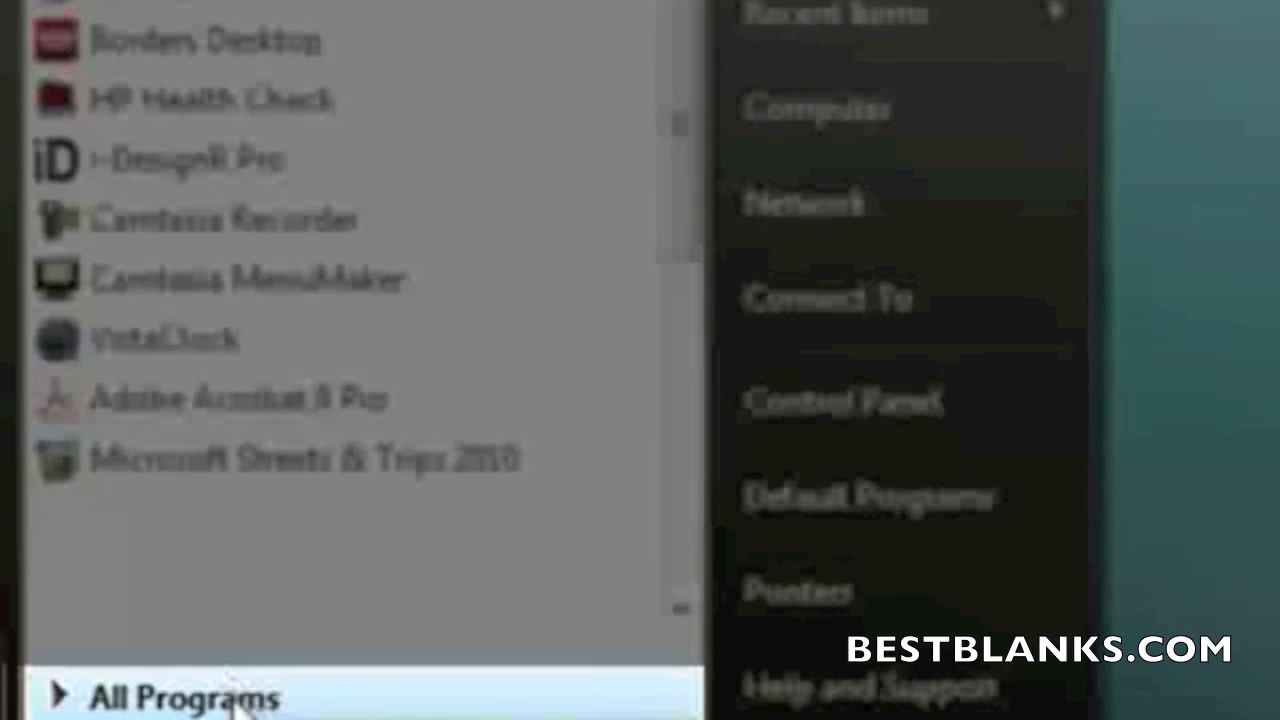
- Launch i-DesignR Pro from its program folder among the installed programs
left_click(243, 694)
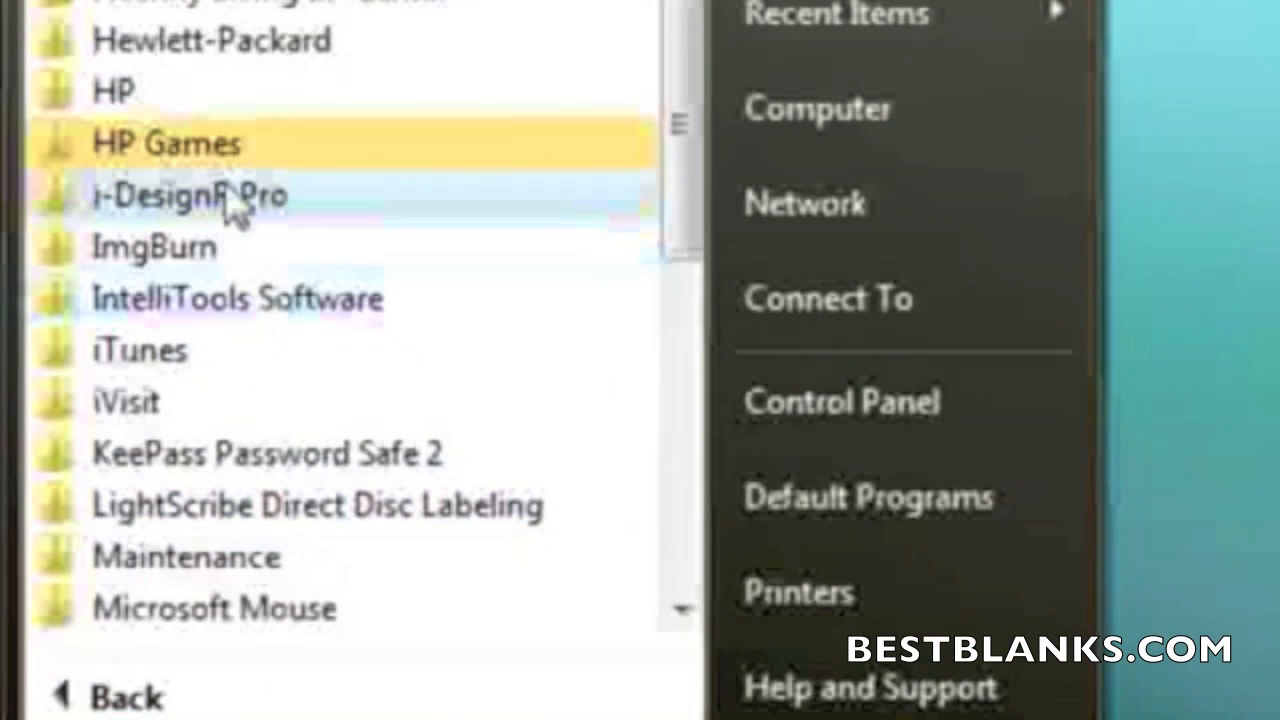
left_click(207, 205)
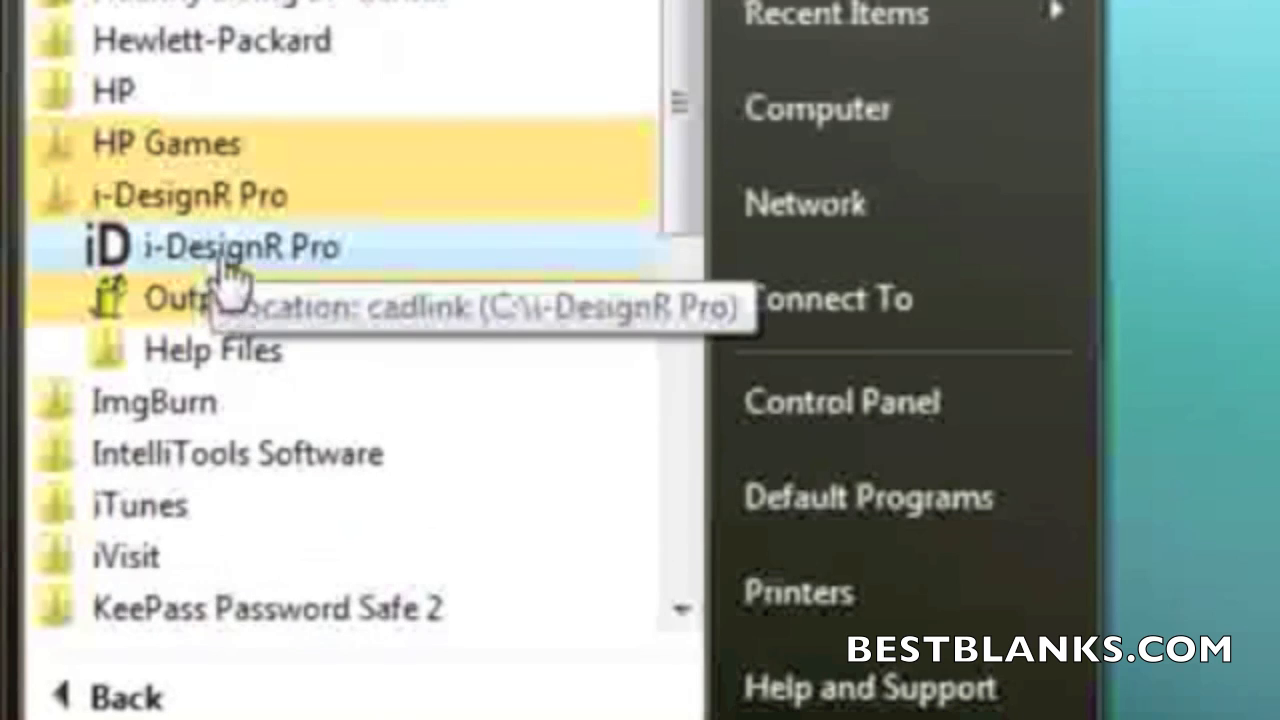
left_click(220, 255)
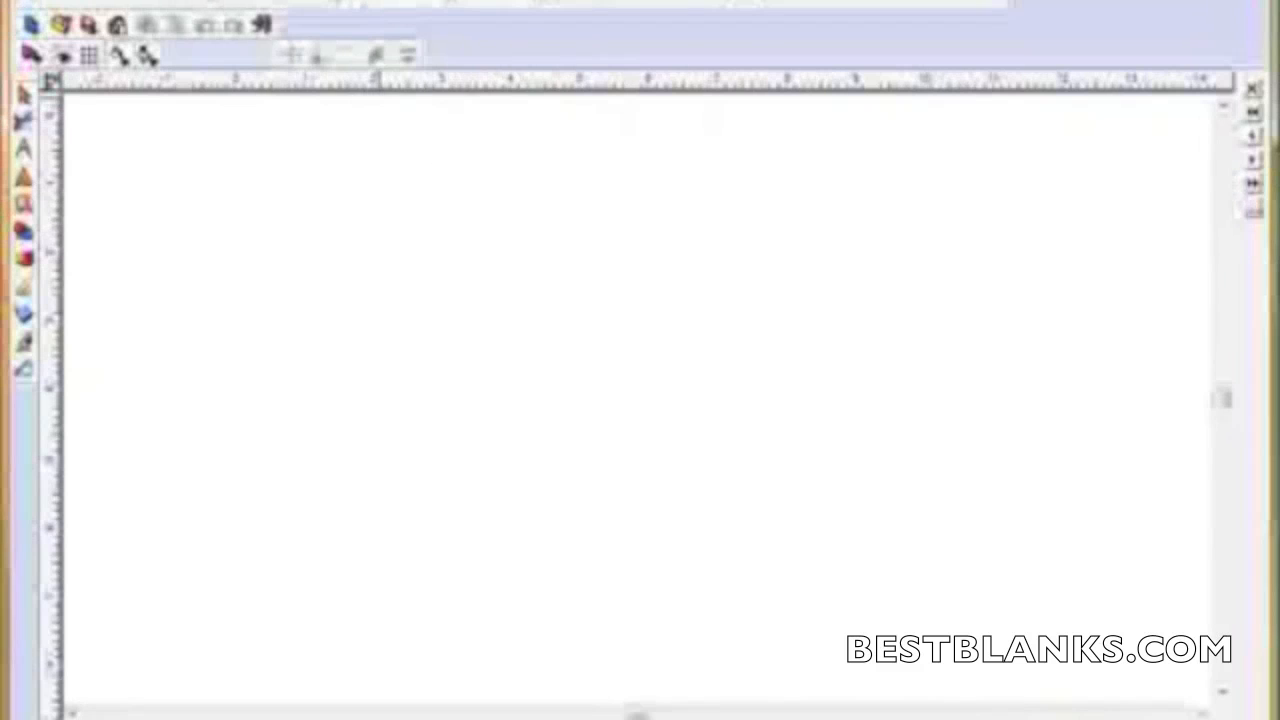
- Open the cutter output defaults and keep CraftRobo Pro as the selected driver
left_click(250, 2)
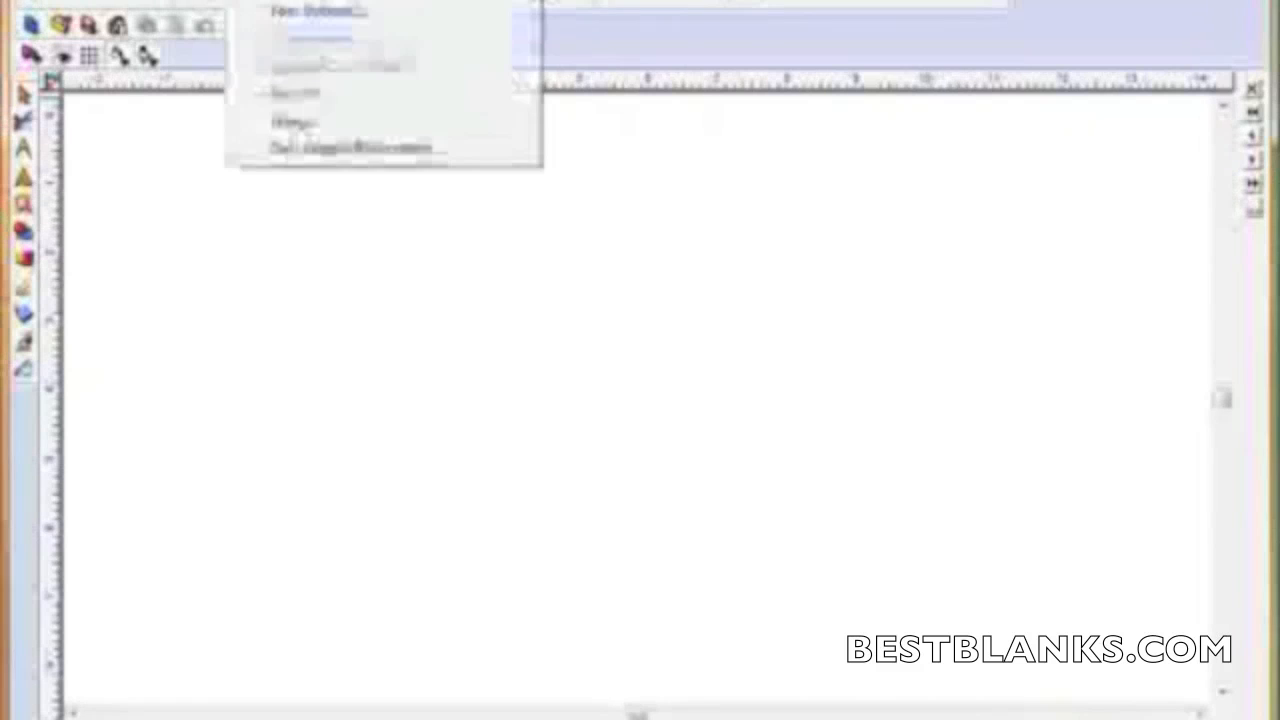
left_click(307, 10)
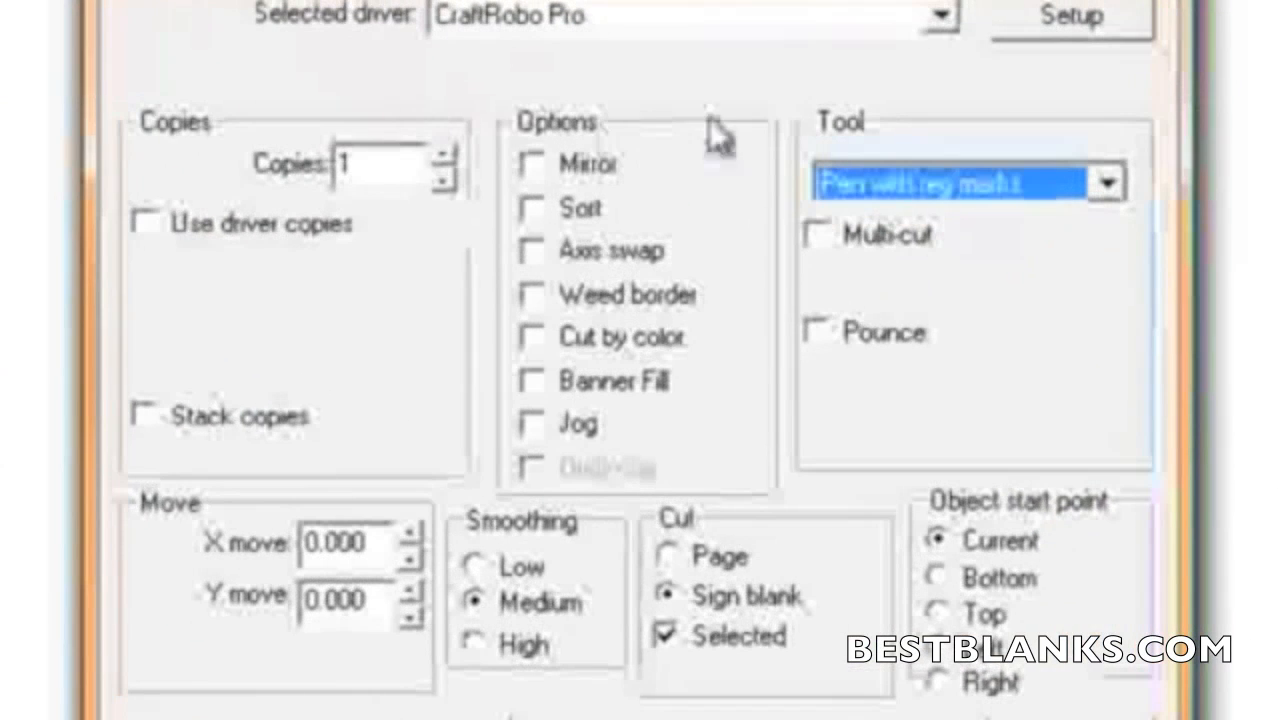
left_click(945, 18)
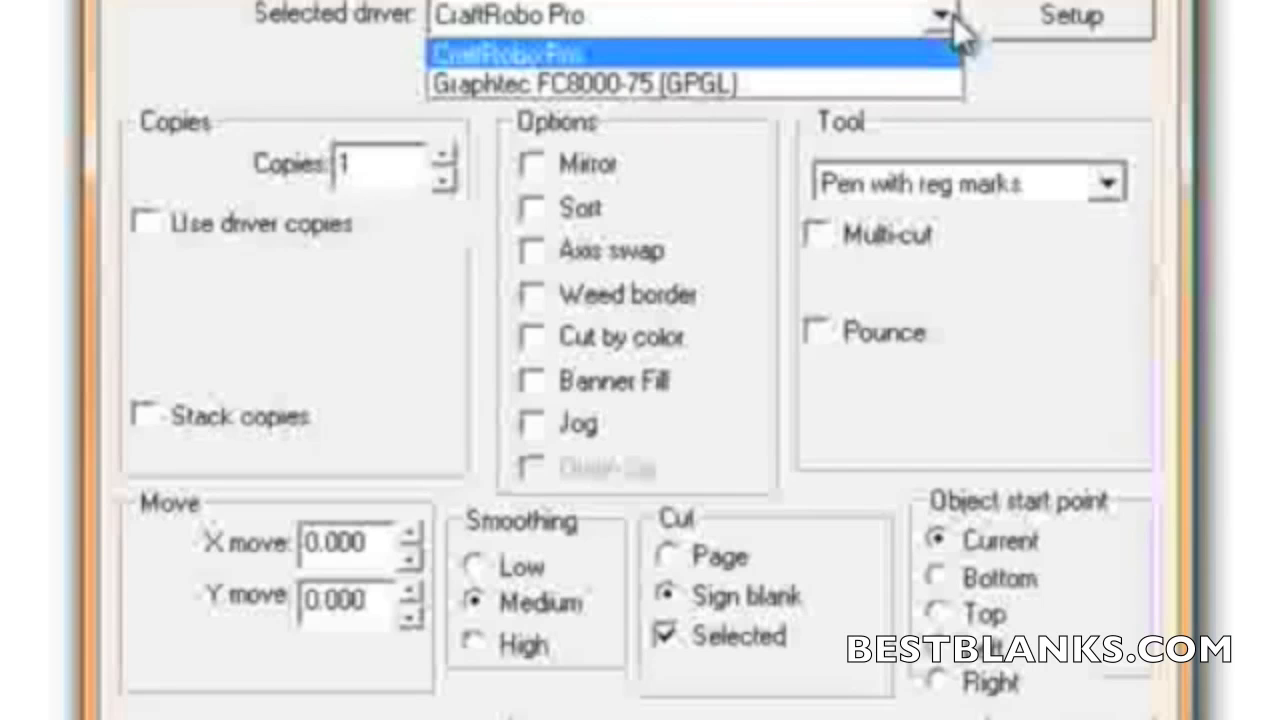
left_click(951, 23)
- Set the CraftRobo Pro driver's resolution to 1016 steps per inch and the Cut option to Page
left_click(1095, 30)
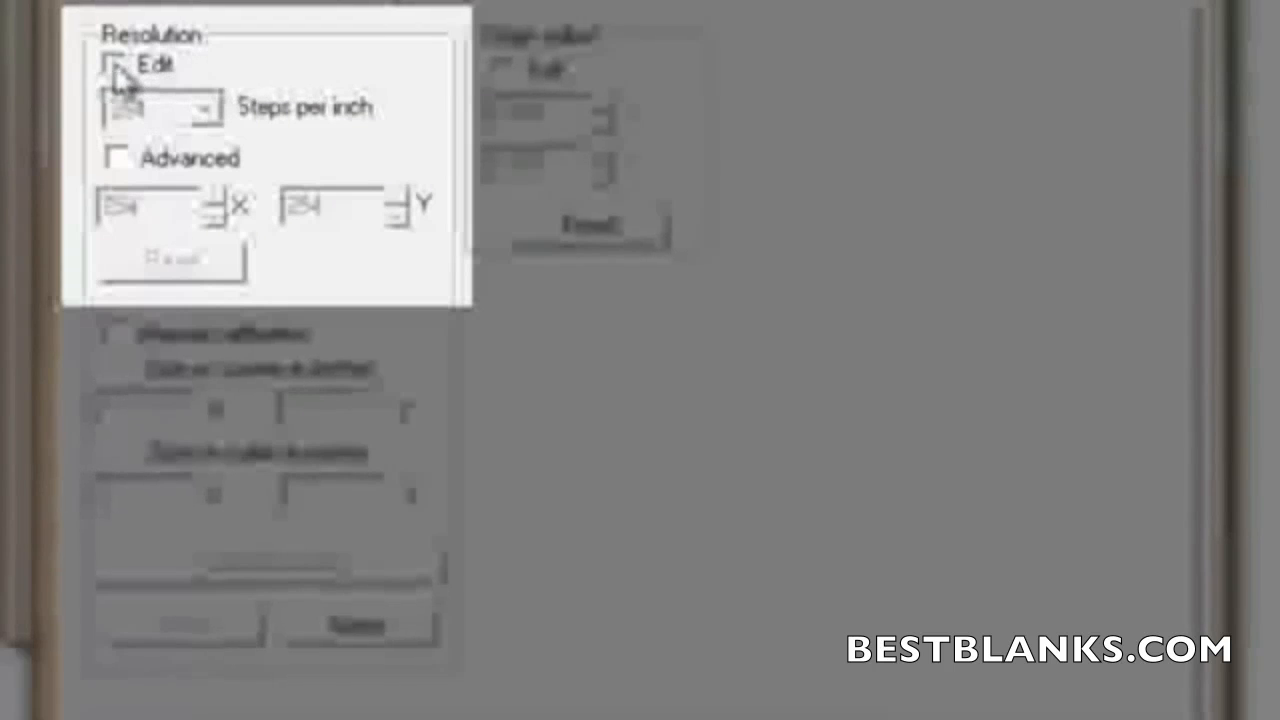
left_click(113, 64)
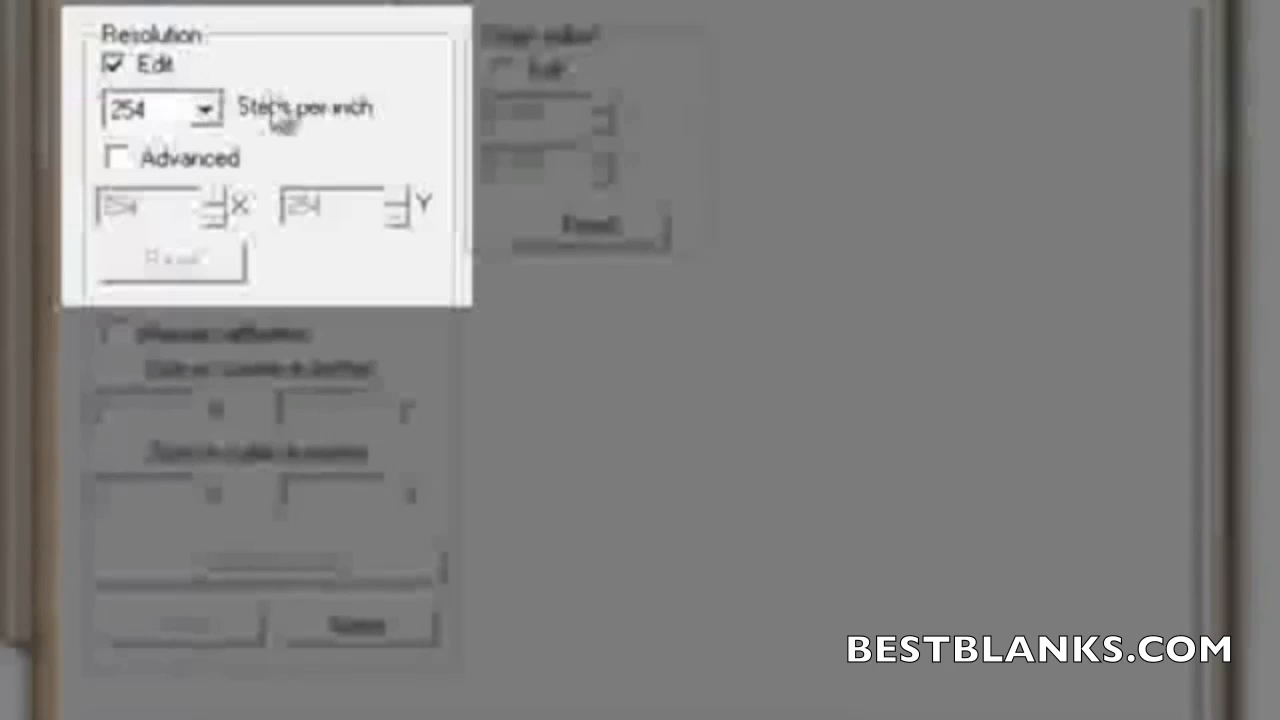
left_click(208, 110)
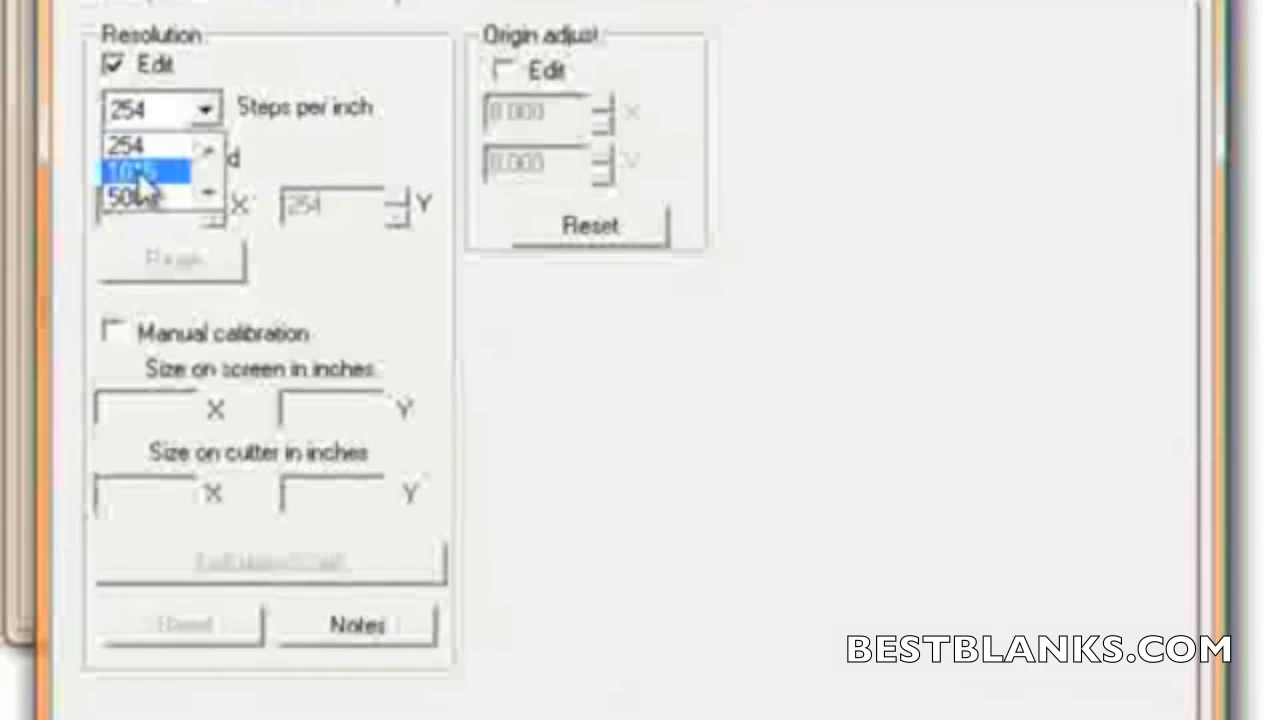
left_click(143, 175)
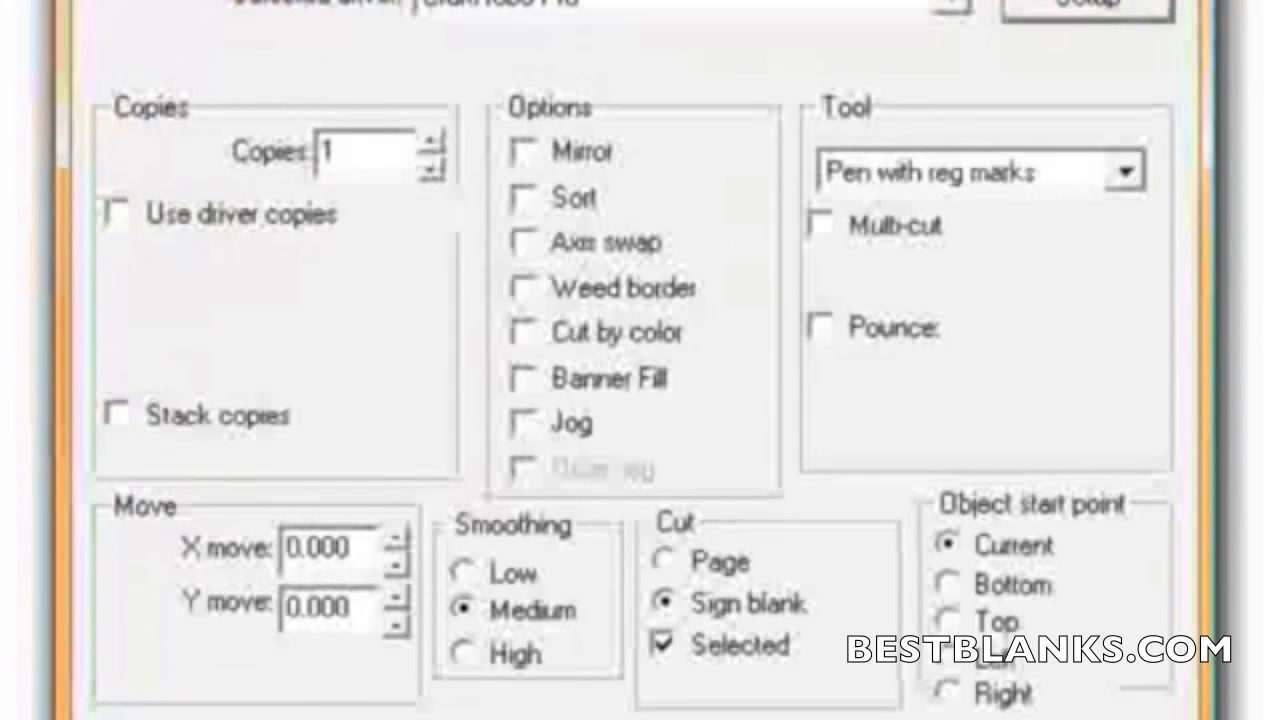
left_click(690, 565)
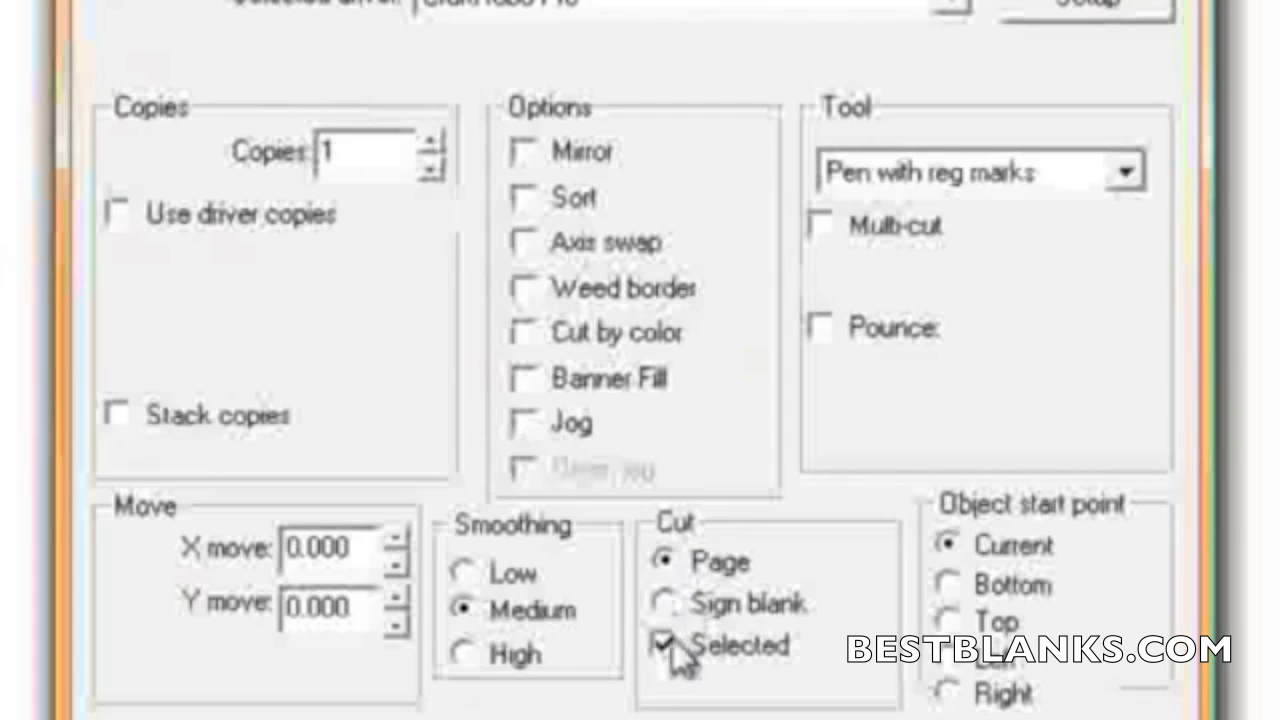